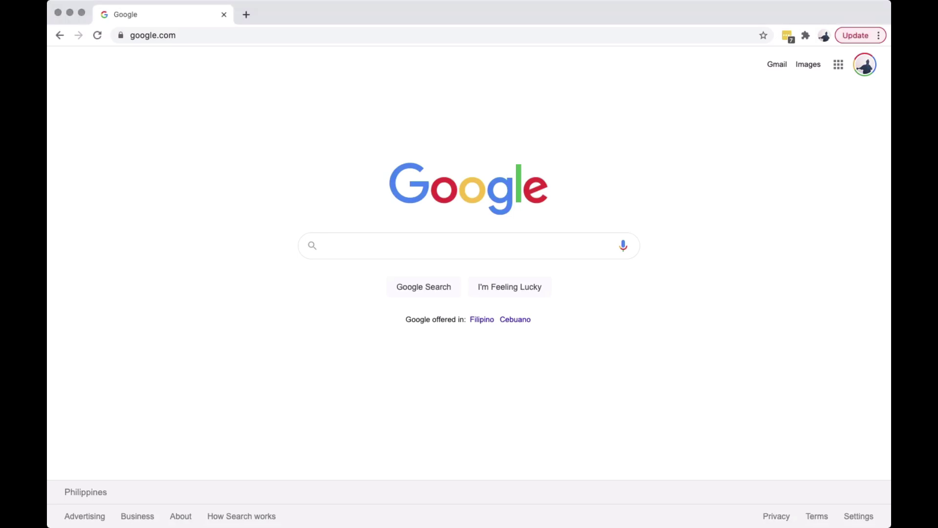
# - Search Google for 'notion' to find Notion's home page
pyautogui.write('notio')
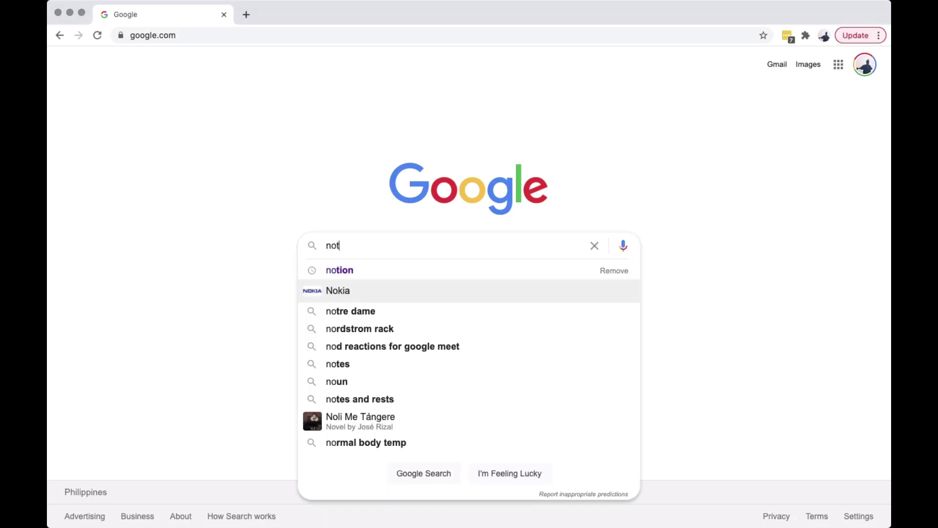
pyautogui.write('n')
pyautogui.press('Return')
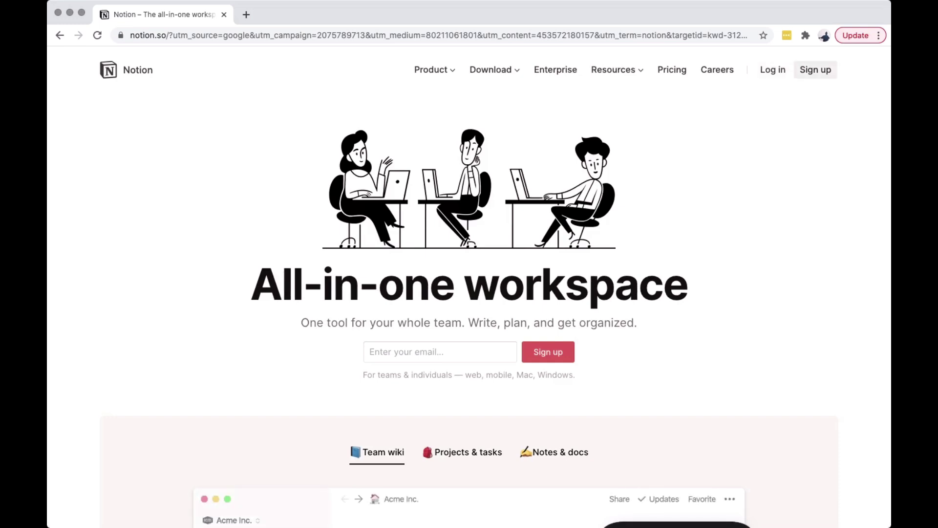
# - Go through Notion's sign-up page into the workspace's Getting Started page
pyautogui.click(815, 70)
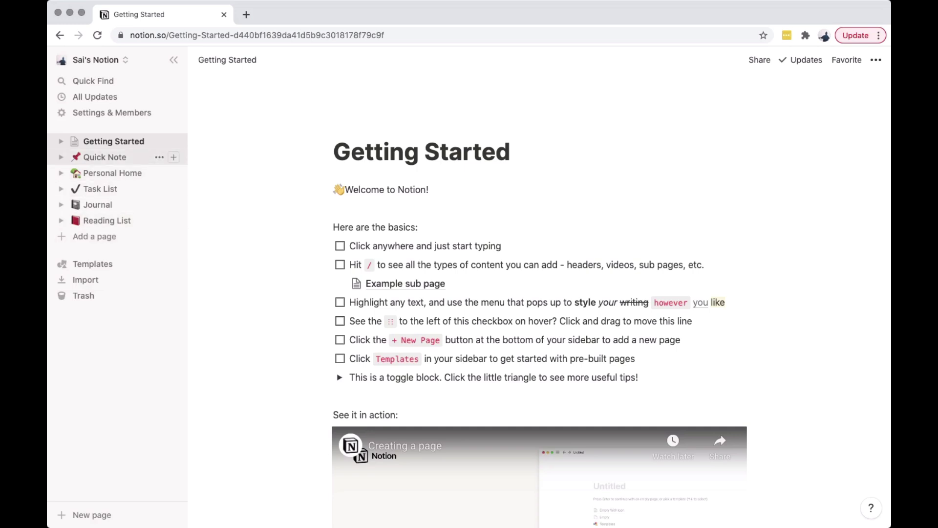
# - Browse the Quick Note, Personal Home, Task List, Journal and Reading List sample pages
pyautogui.click(105, 157)
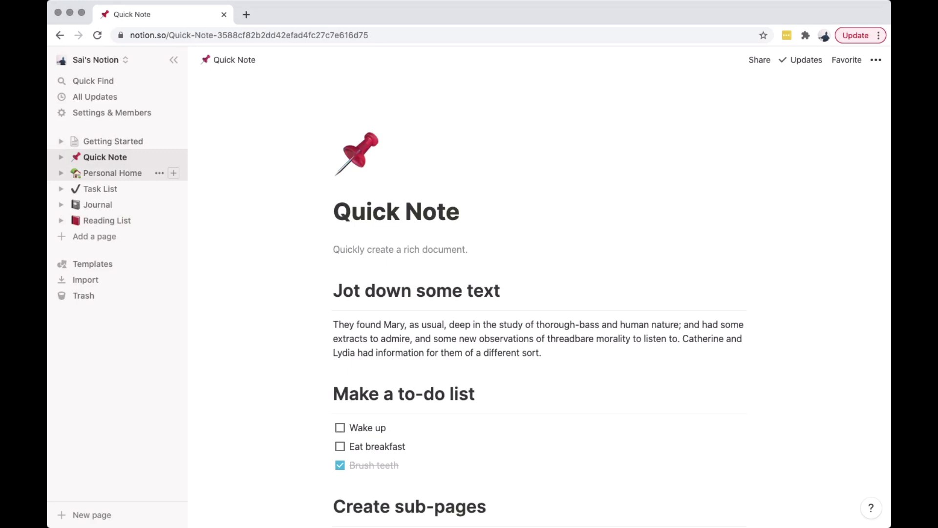
pyautogui.click(112, 173)
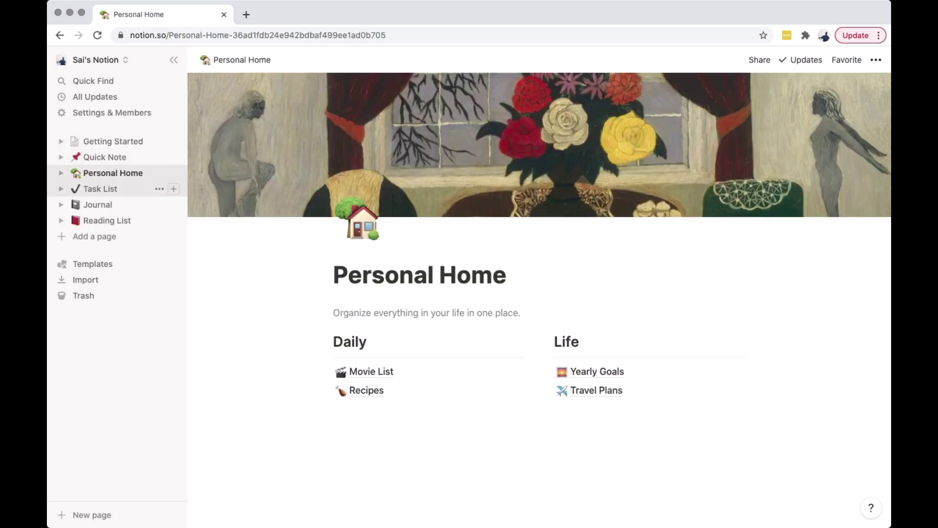
pyautogui.click(100, 188)
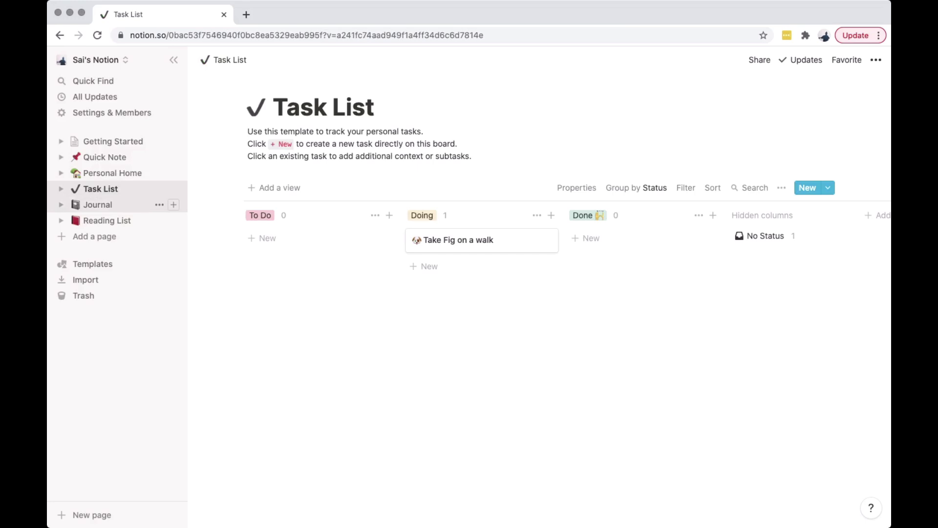
pyautogui.click(98, 205)
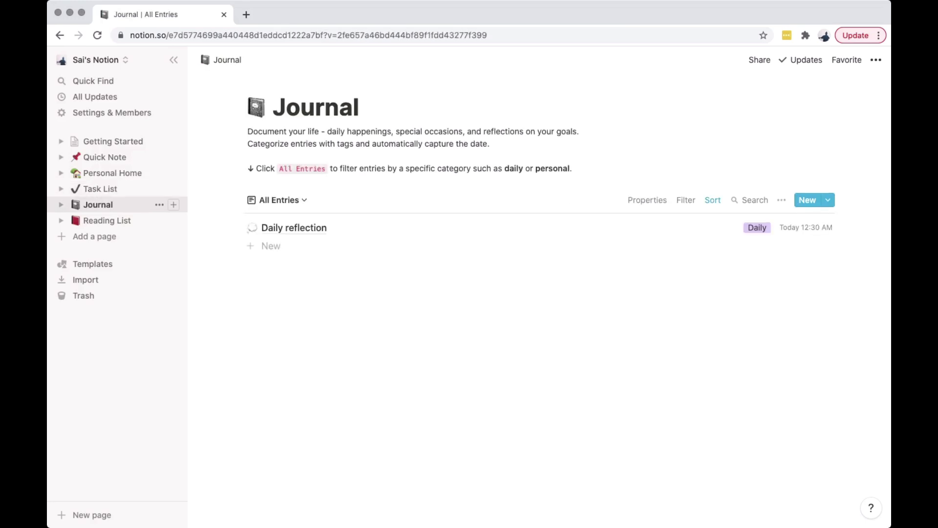
pyautogui.click(107, 221)
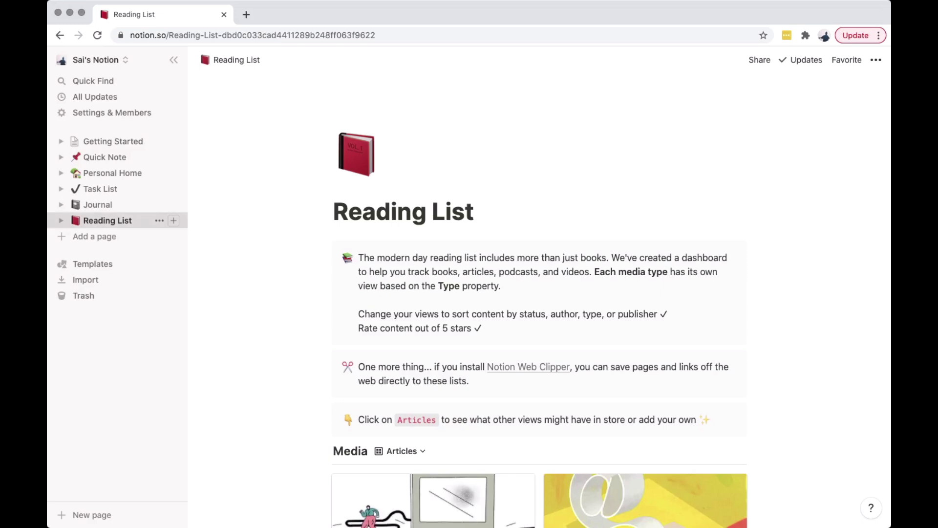
# - Create a new page titled 'Calendar 2021' and turn it into a Calendar database
pyautogui.click(94, 236)
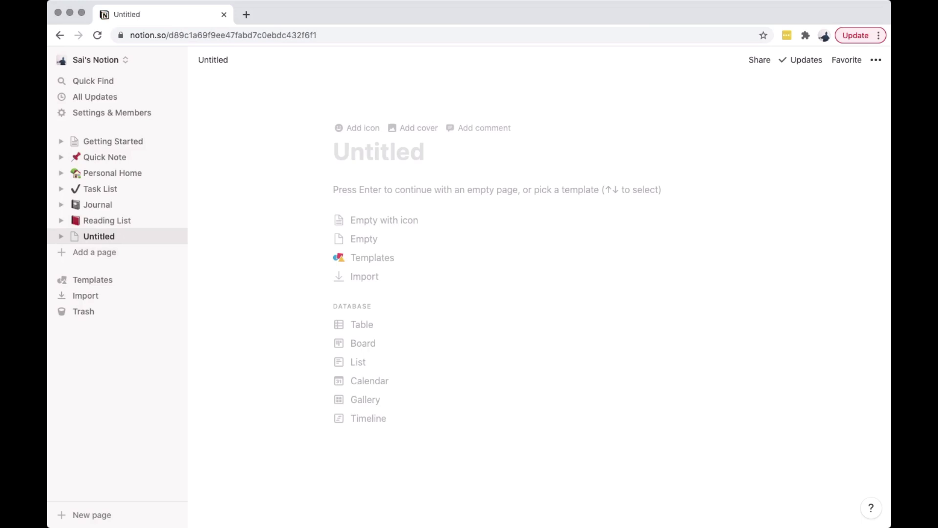
pyautogui.write('C')
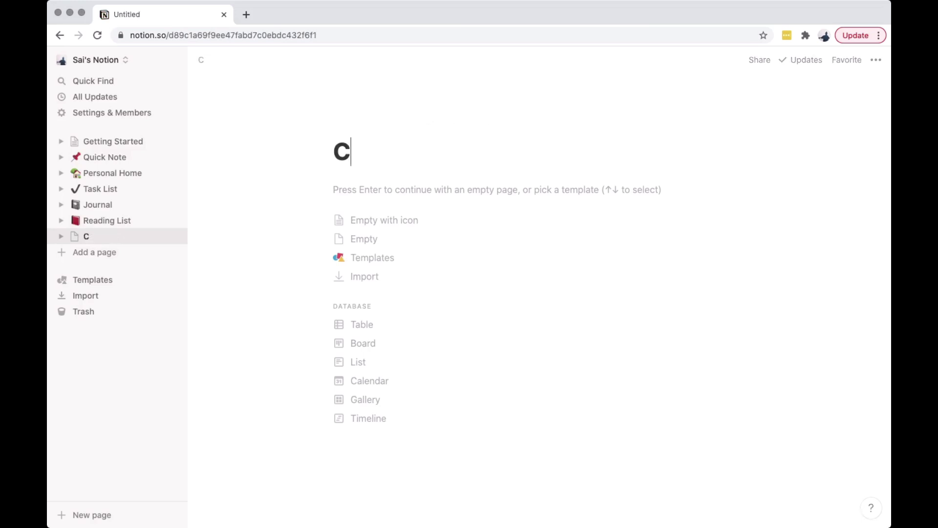
pyautogui.write('alendar')
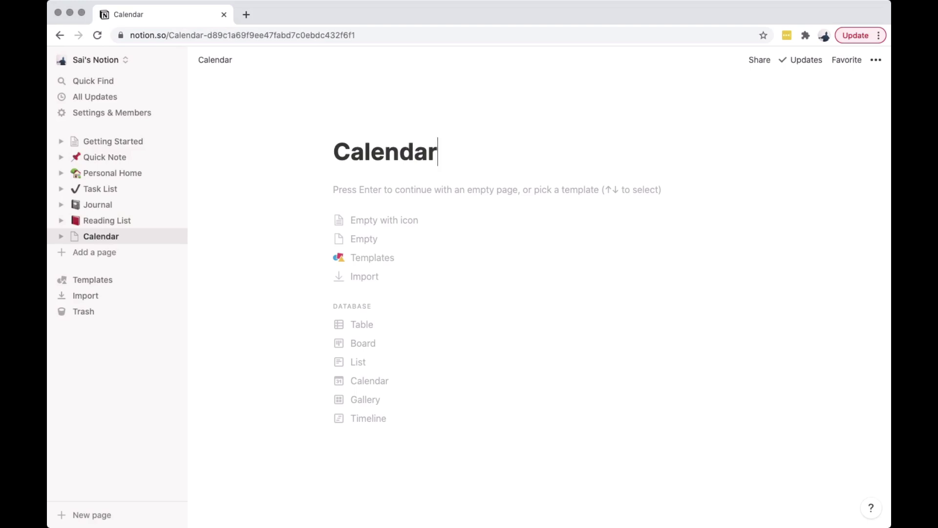
pyautogui.write(' 2021')
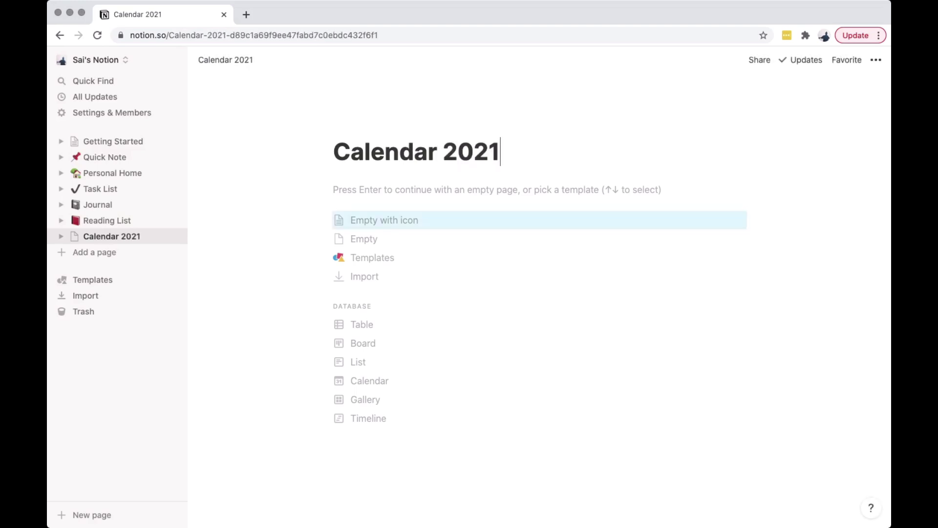
pyautogui.press('Down')
pyautogui.press('Down')
pyautogui.press('Down')
pyautogui.press('Down')
pyautogui.press('Down')
pyautogui.press('Down')
pyautogui.press('Down')
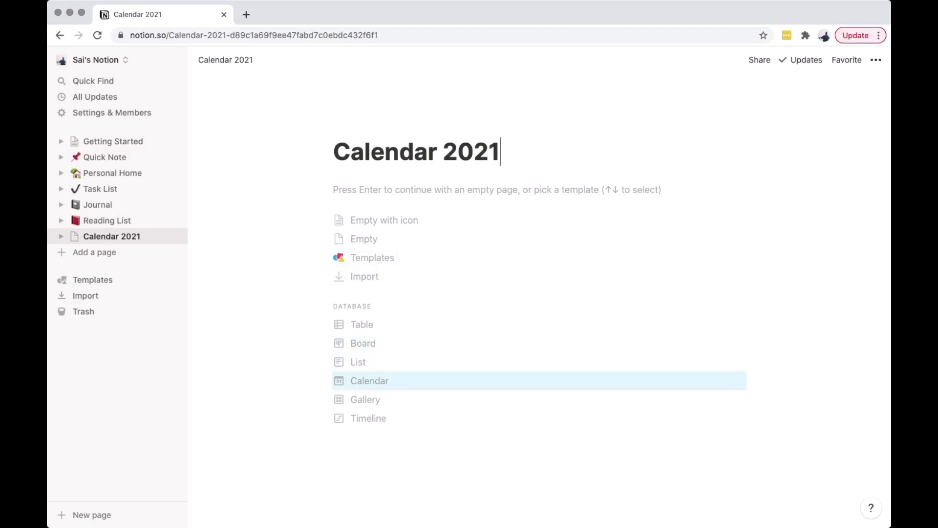
pyautogui.press('Return')
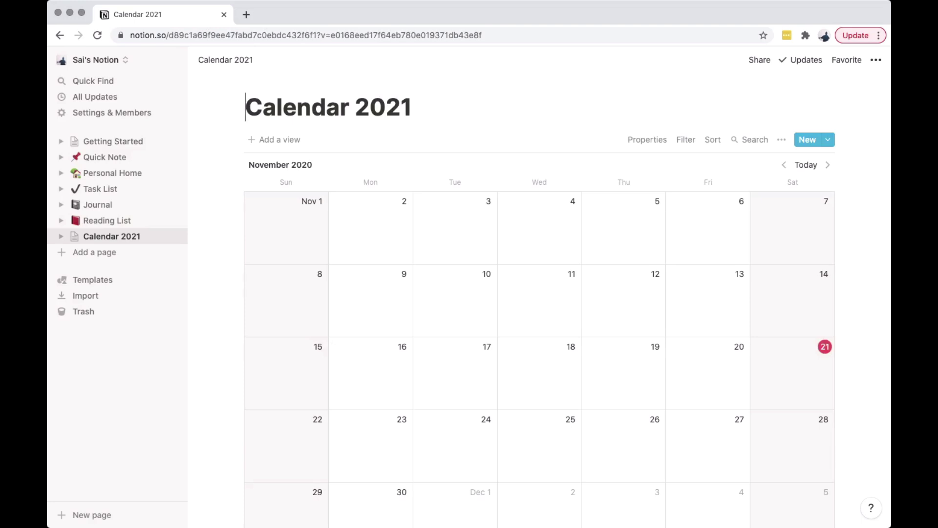
# - Move the calendar forward from November 2020 to January 2021
pyautogui.scroll(-3, 567, 298)
pyautogui.scroll(-10, 567, 313)
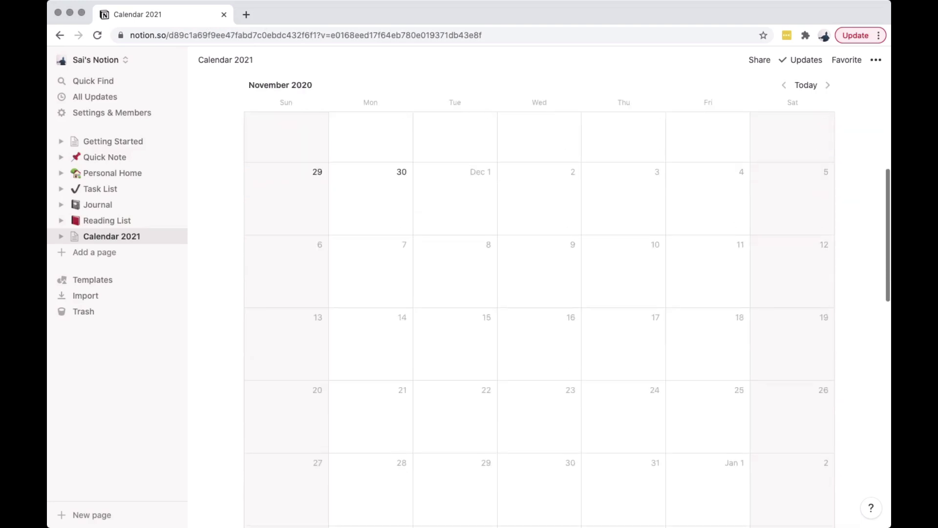
pyautogui.scroll(13, 539, 312)
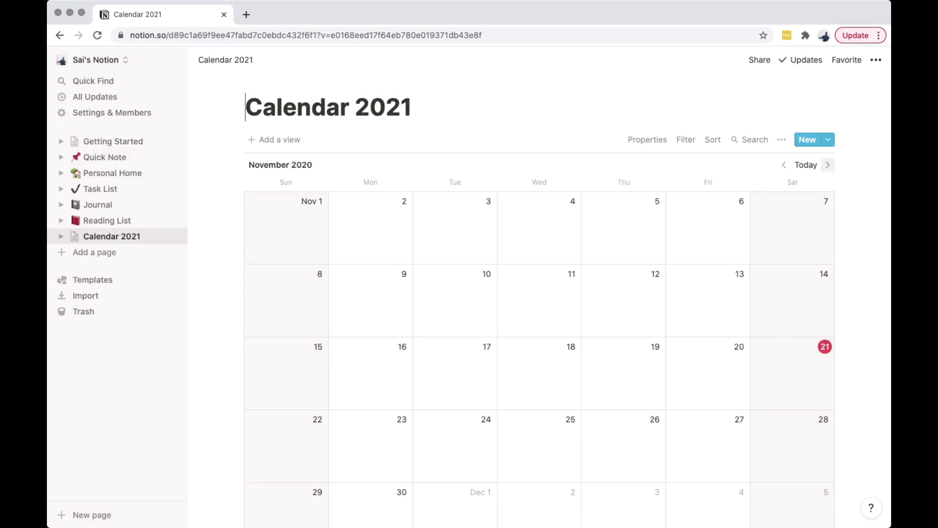
pyautogui.click(828, 164)
pyautogui.click(827, 165)
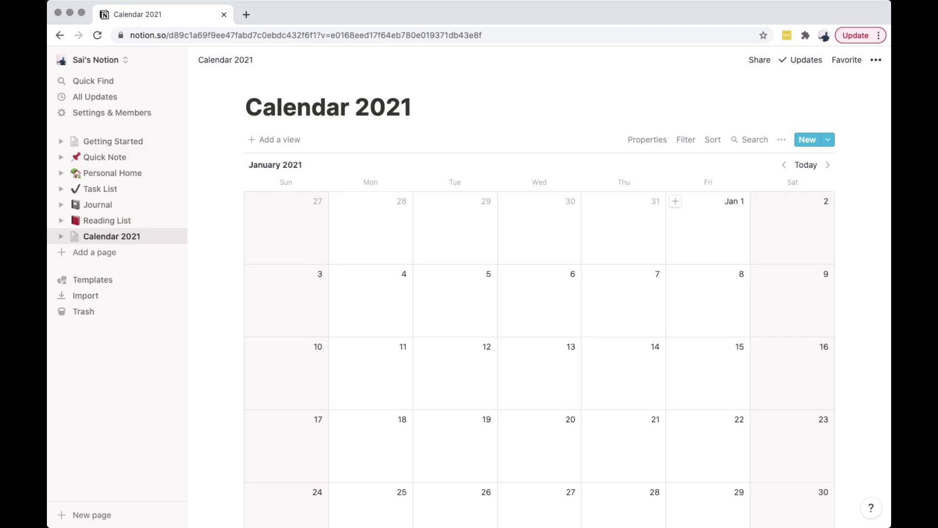
# - Add a 'Happy New Year!' event on January 1, 2021, tagged with a new 'Event' tag
pyautogui.click(675, 200)
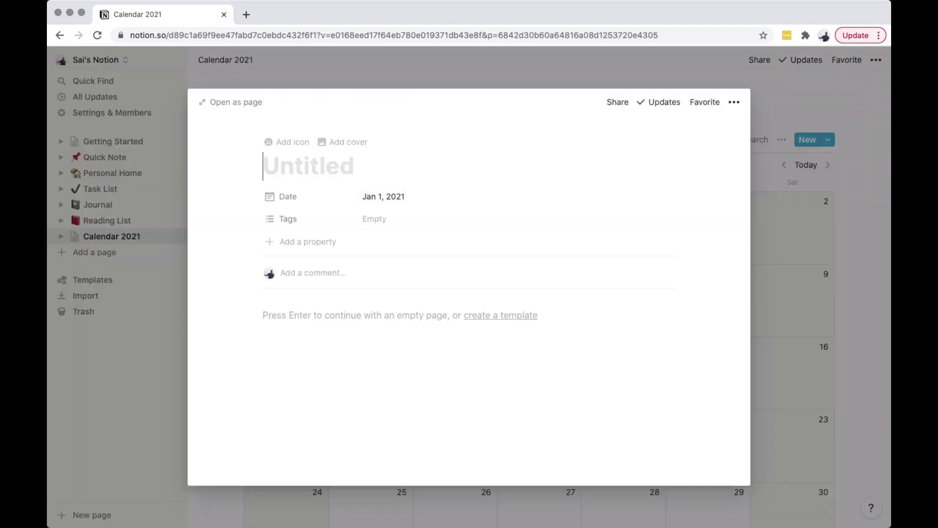
pyautogui.write('Happy')
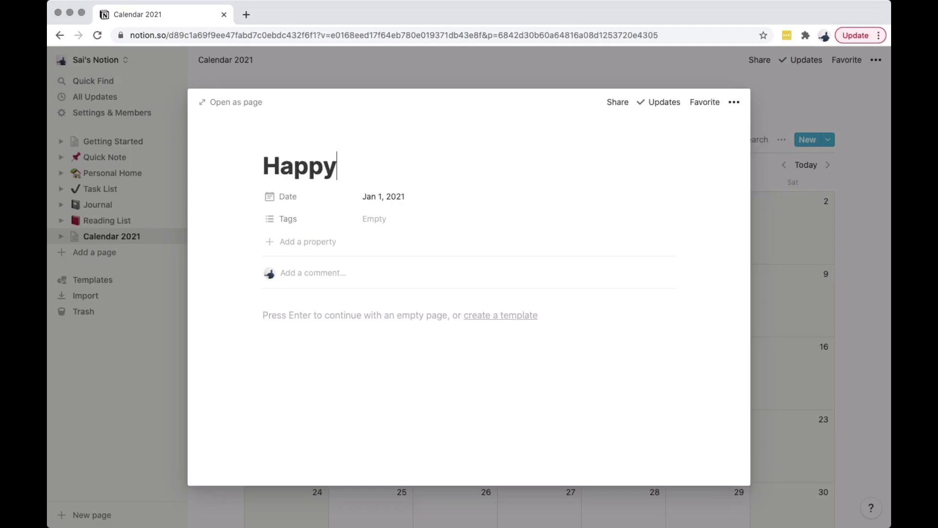
pyautogui.write(' New Year!')
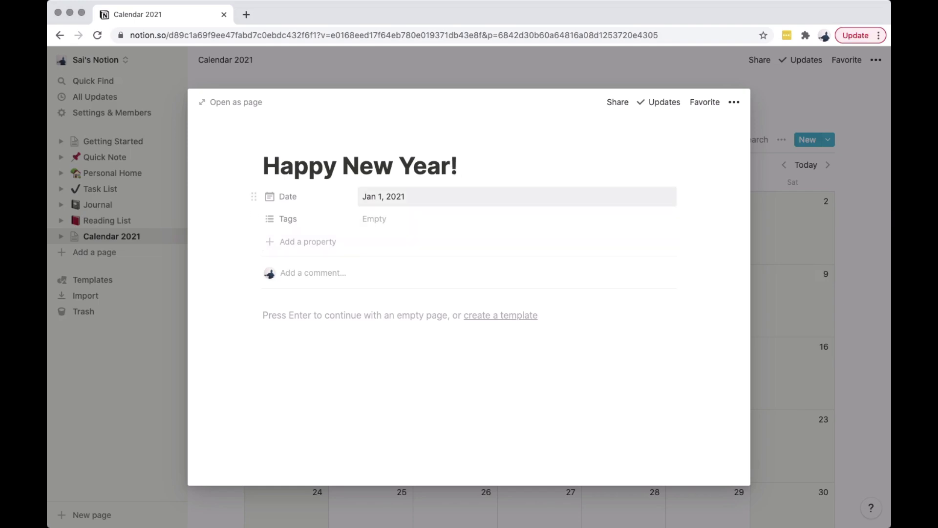
pyautogui.click(375, 219)
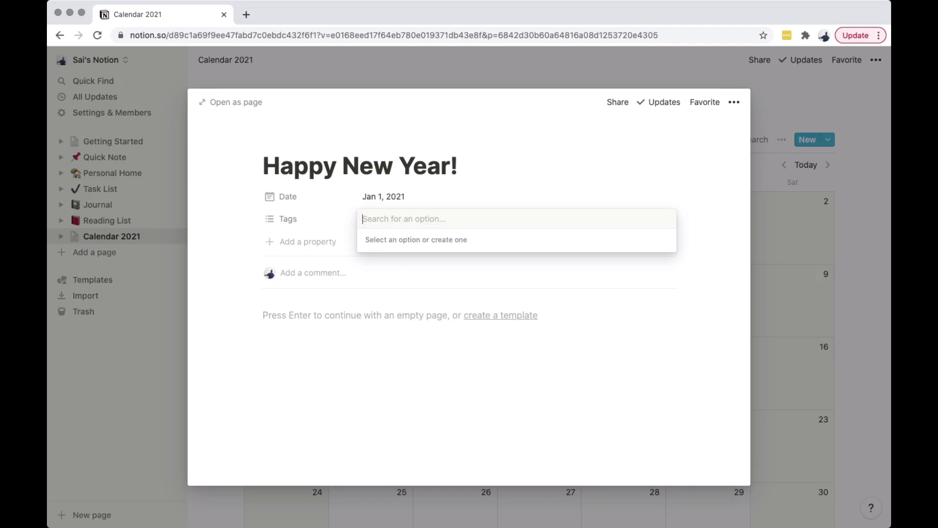
pyautogui.write('Event')
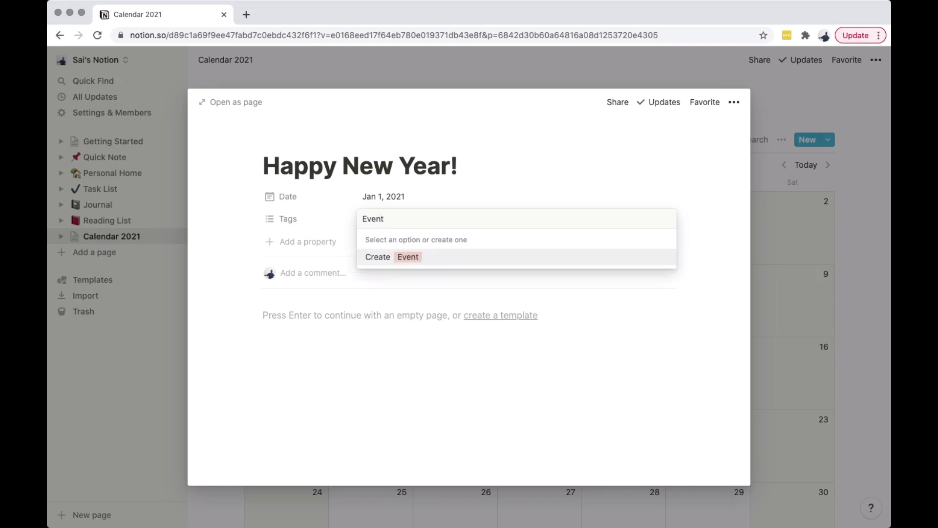
pyautogui.press('Return')
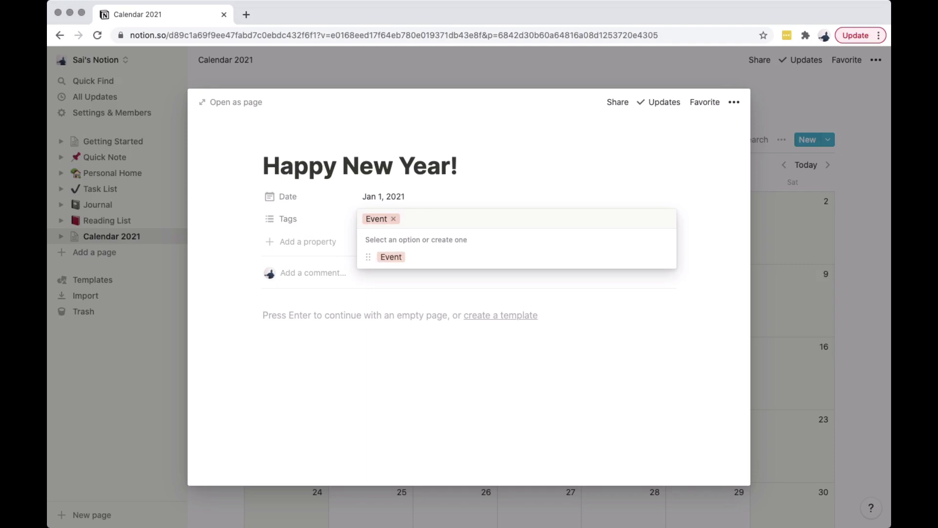
pyautogui.press('Escape')
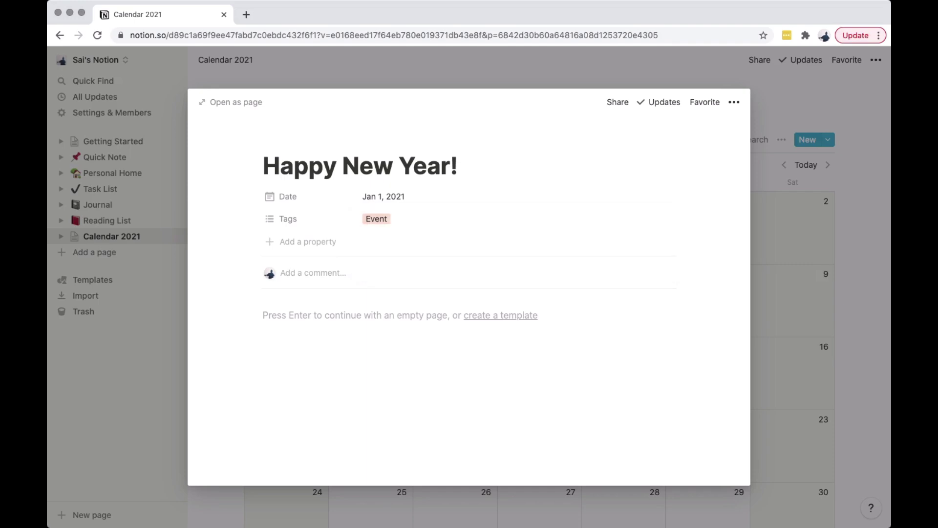
# - Add a 'New Year's Resolution' property to the event and make it Multi-select
pyautogui.click(307, 242)
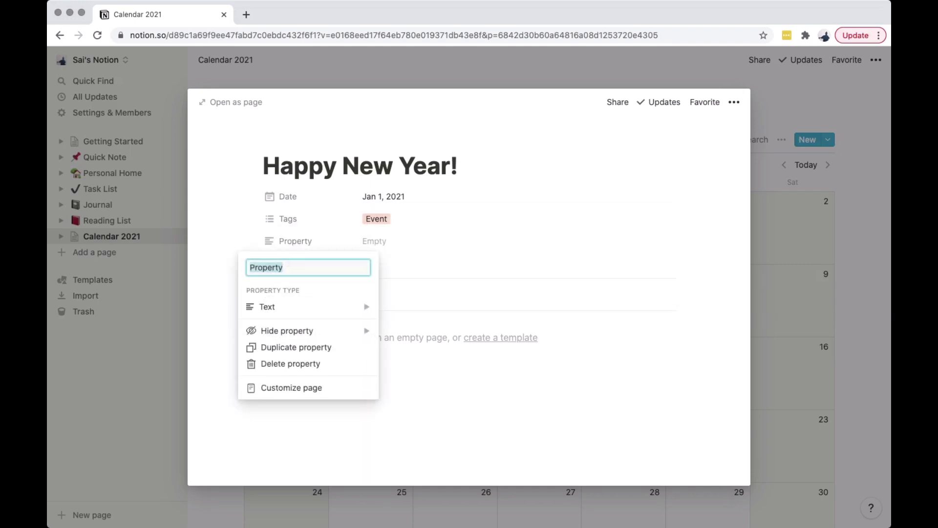
pyautogui.moveTo(303, 306)
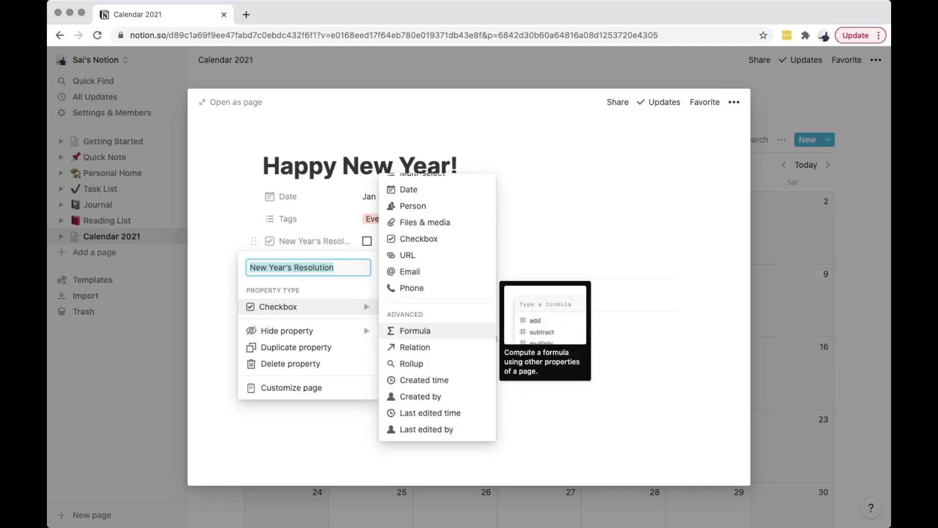
pyautogui.scroll(3, 437, 306)
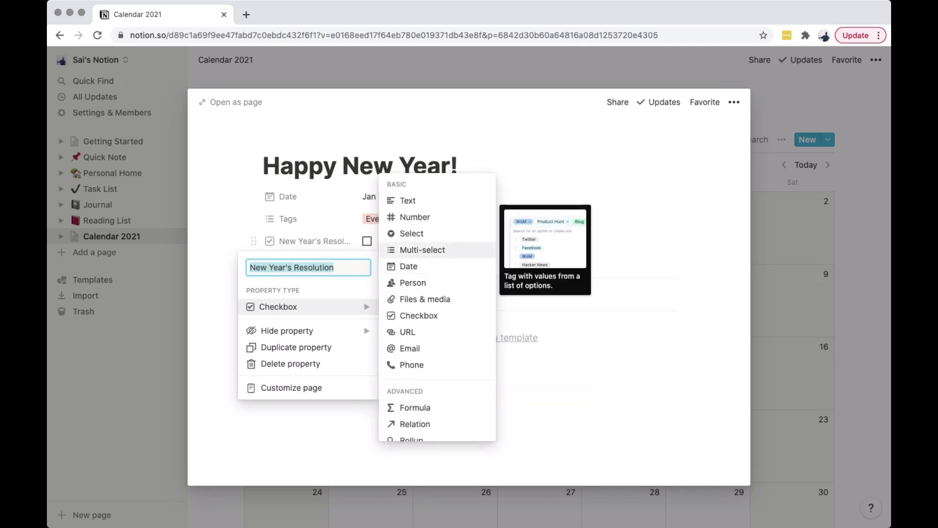
pyautogui.click(423, 249)
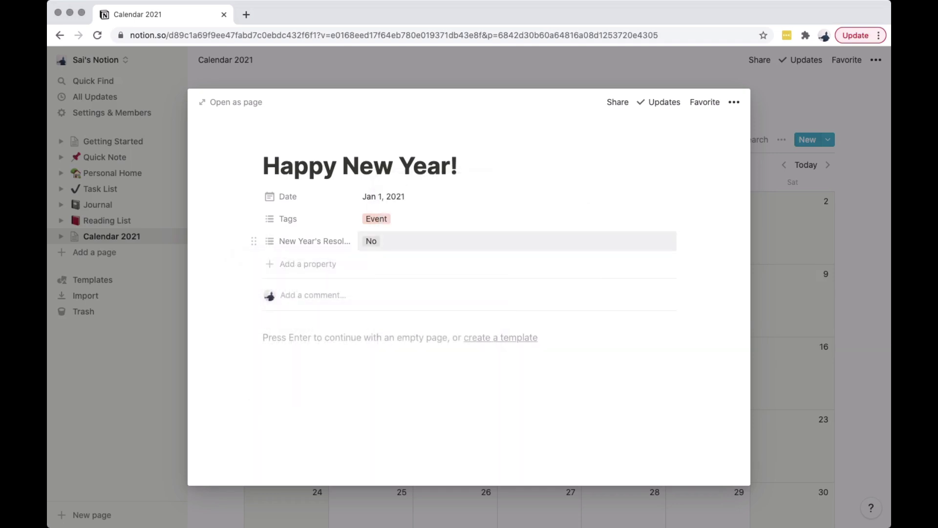
# - Replace the 'No' value with a new 'No more unhealthy foods' resolution option
pyautogui.click(423, 244)
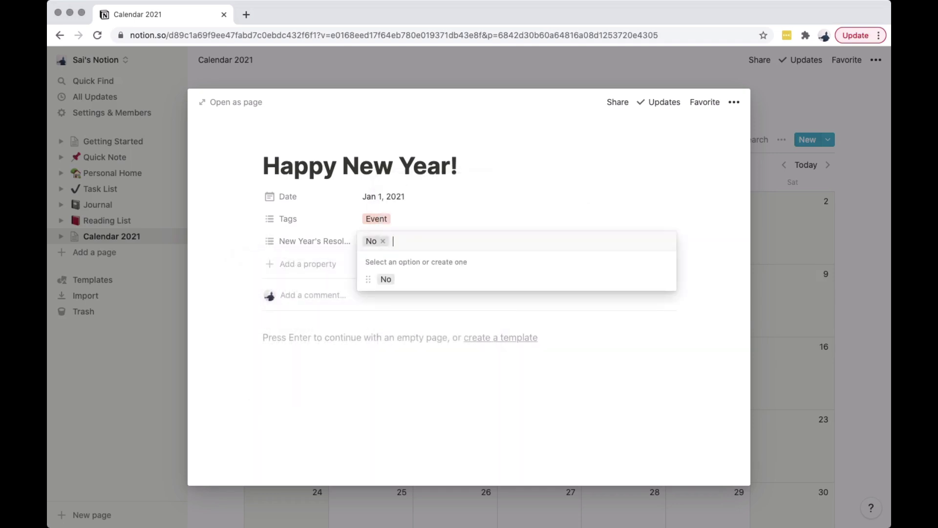
pyautogui.press('BackSpace')
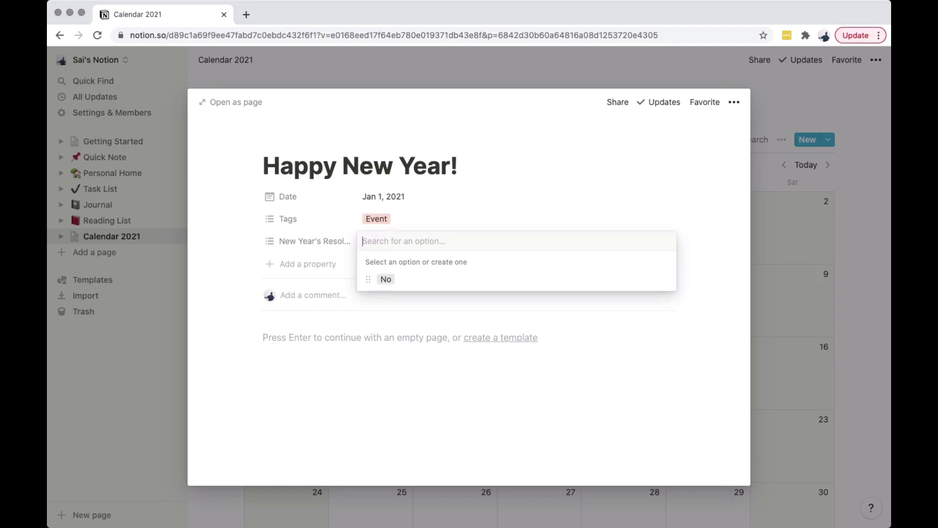
pyautogui.write('G')
pyautogui.press('BackSpace')
pyautogui.write('No')
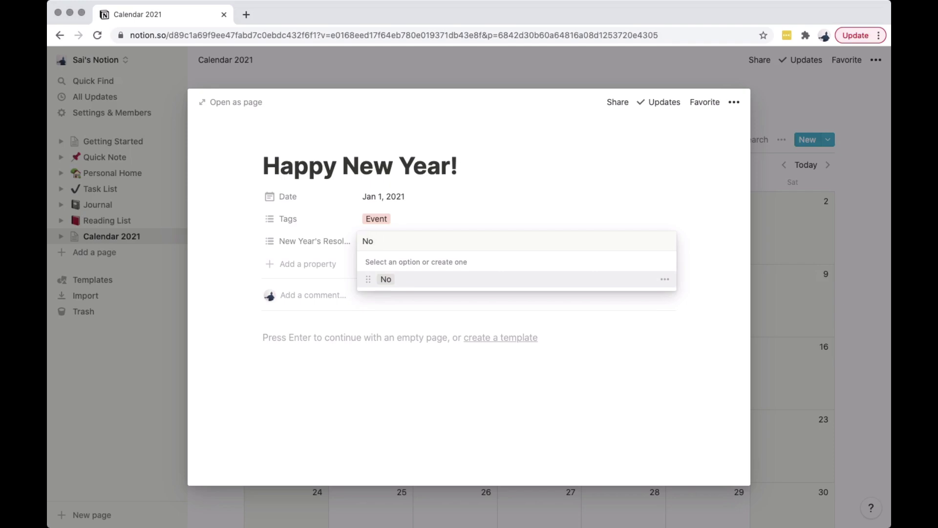
pyautogui.press('BackSpace')
pyautogui.press('BackSpace')
pyautogui.write('No m')
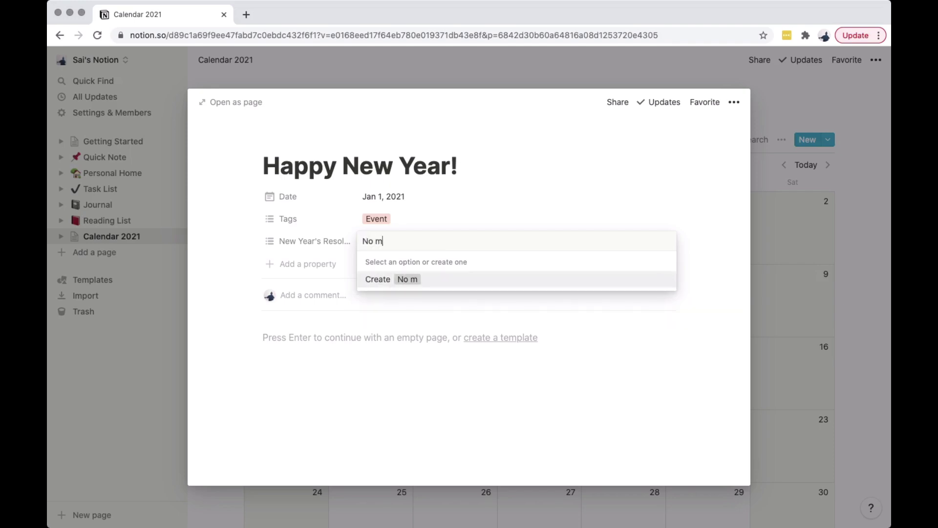
pyautogui.write('ore unlea')
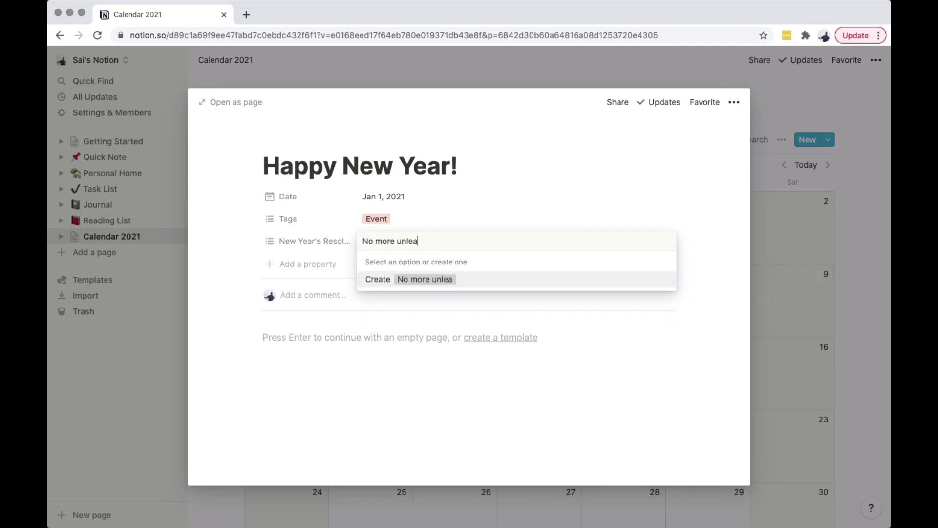
pyautogui.press('BackSpace')
pyautogui.press('BackSpace')
pyautogui.press('BackSpace')
pyautogui.write('healthy food')
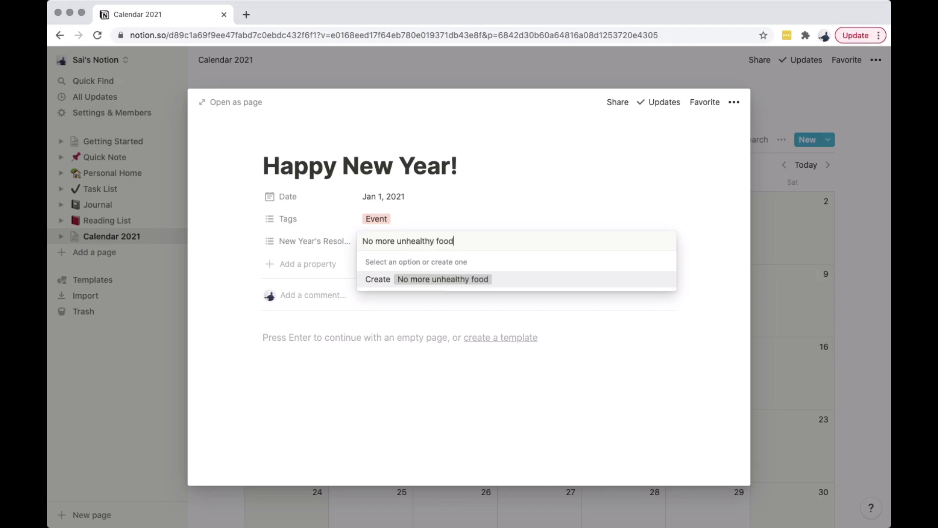
pyautogui.write('s')
pyautogui.press('Return')
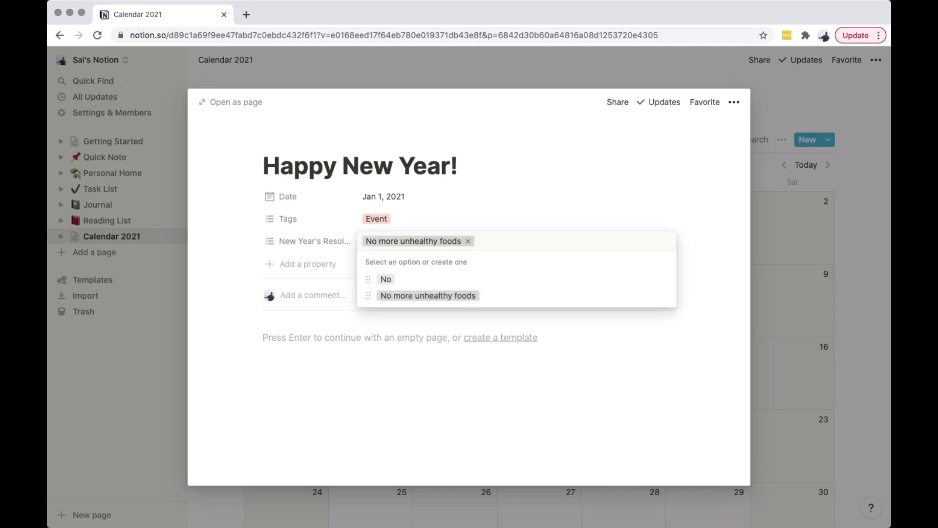
# - Delete the leftover 'No' option from the resolution property's options
pyautogui.click(665, 279)
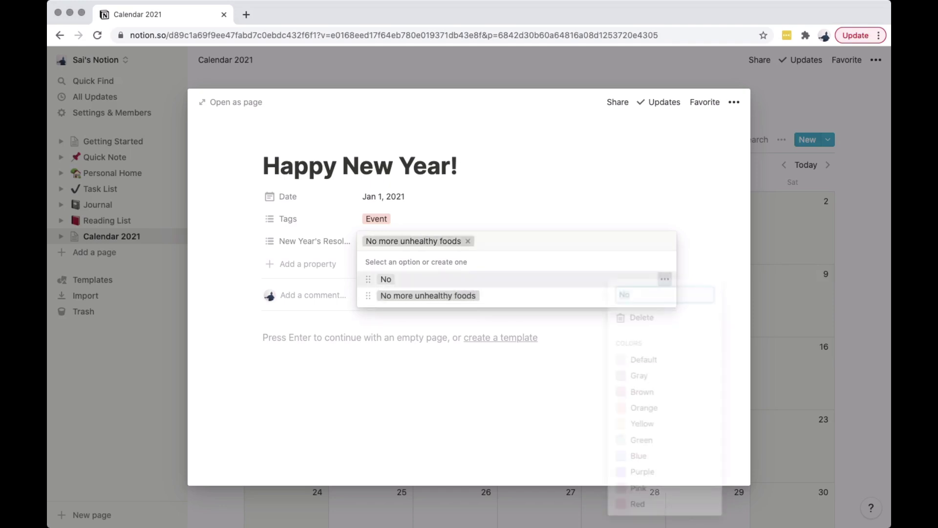
pyautogui.click(642, 318)
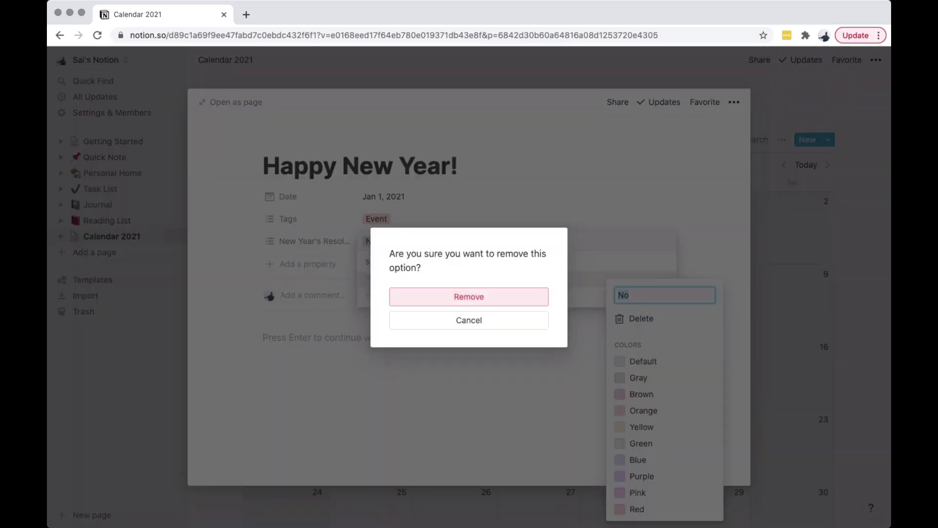
pyautogui.press('Return')
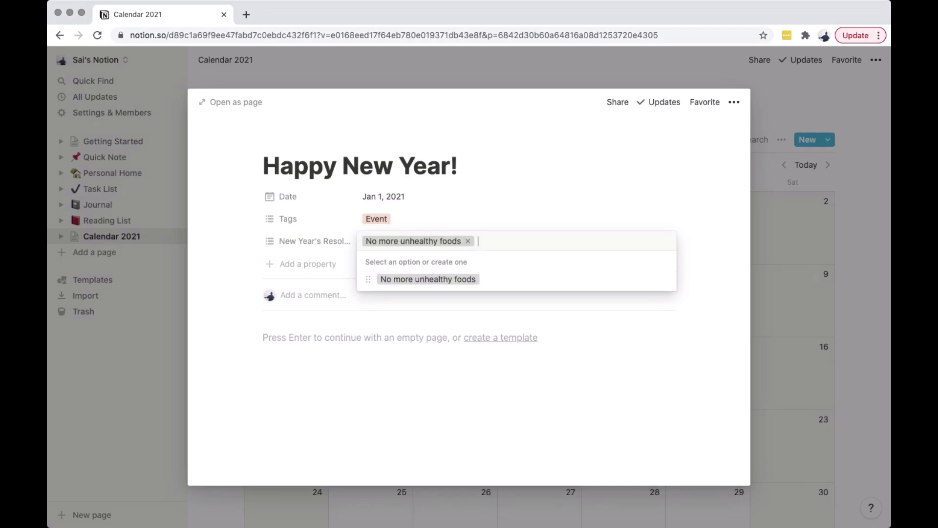
# - Add 'Weekly exercise' and 'More water' resolutions, then return to the January calendar
pyautogui.write('Weekly ')
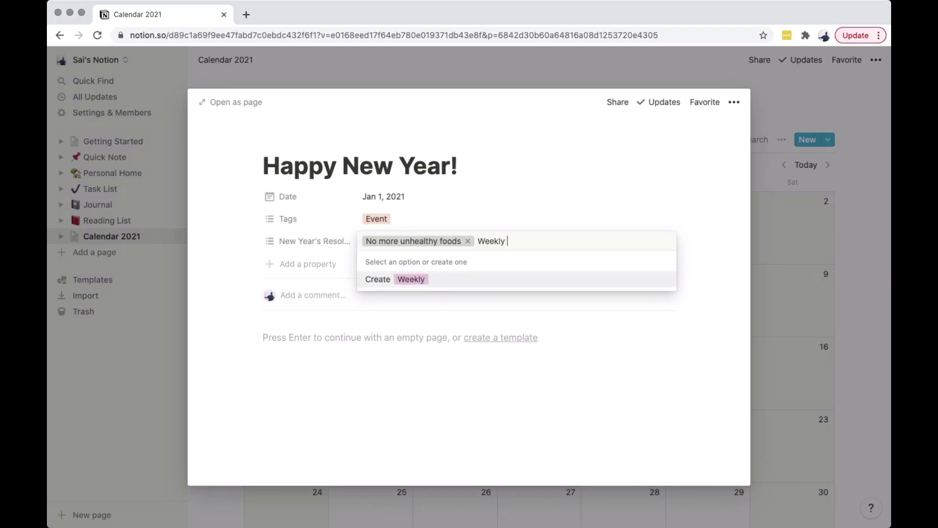
pyautogui.write('excer')
pyautogui.write('ci')
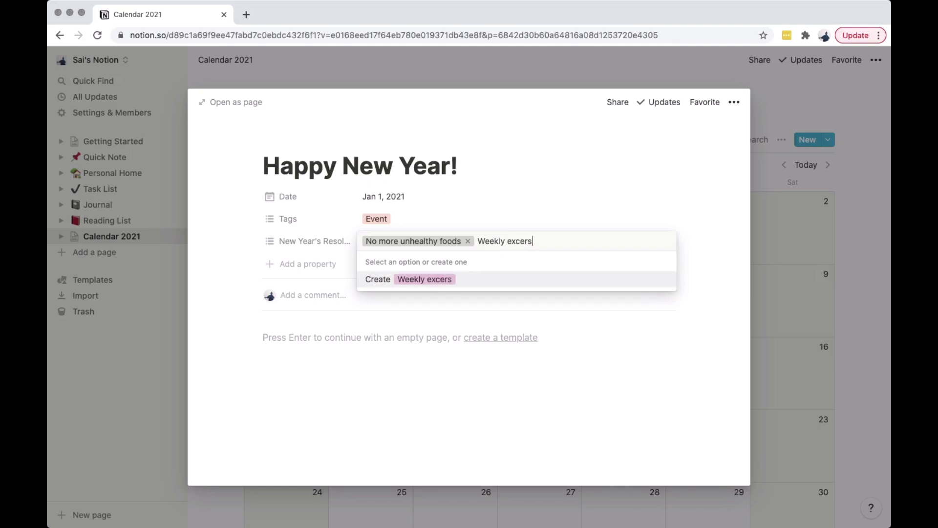
pyautogui.press('BackSpace')
pyautogui.press('BackSpace')
pyautogui.press('BackSpace')
pyautogui.press('BackSpace')
pyautogui.press('BackSpace')
pyautogui.write('ercise')
pyautogui.press('Return')
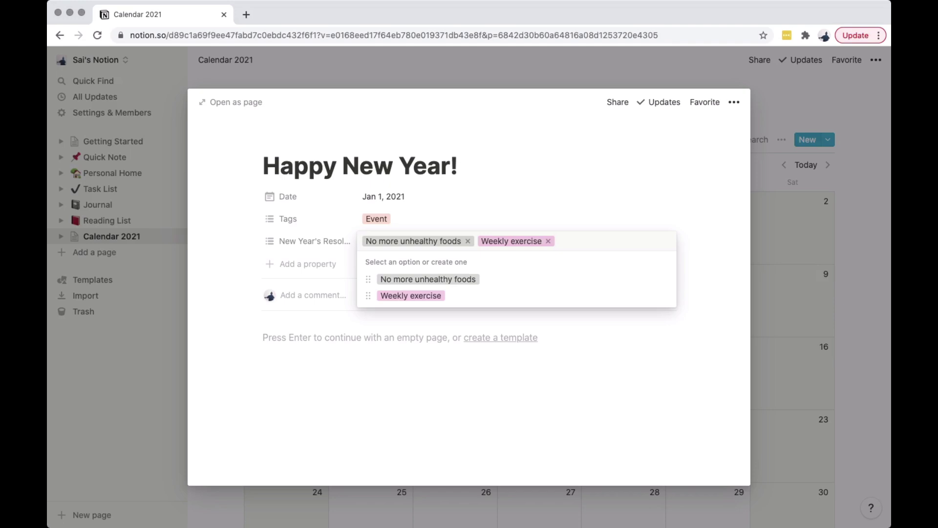
pyautogui.write('More')
pyautogui.press('BackSpace')
pyautogui.press('BackSpace')
pyautogui.press('BackSpace')
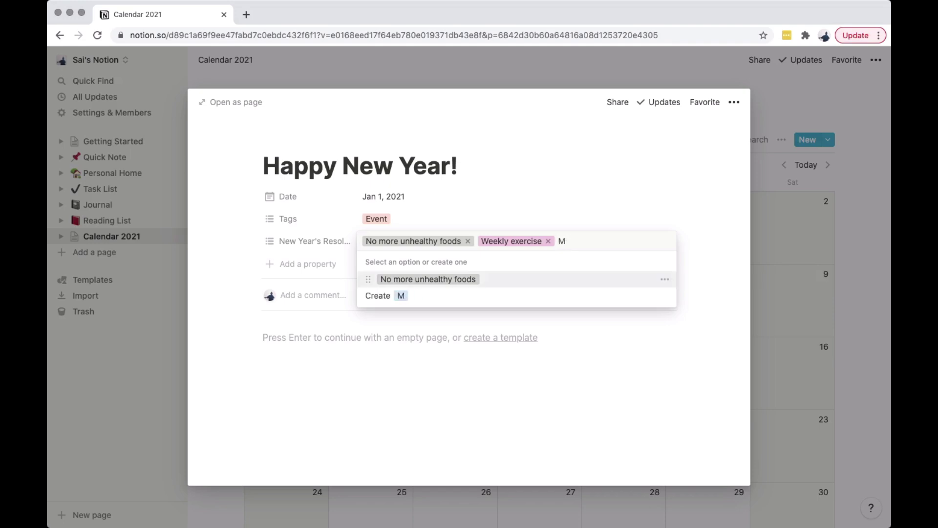
pyautogui.press('BackSpace')
pyautogui.write('More water')
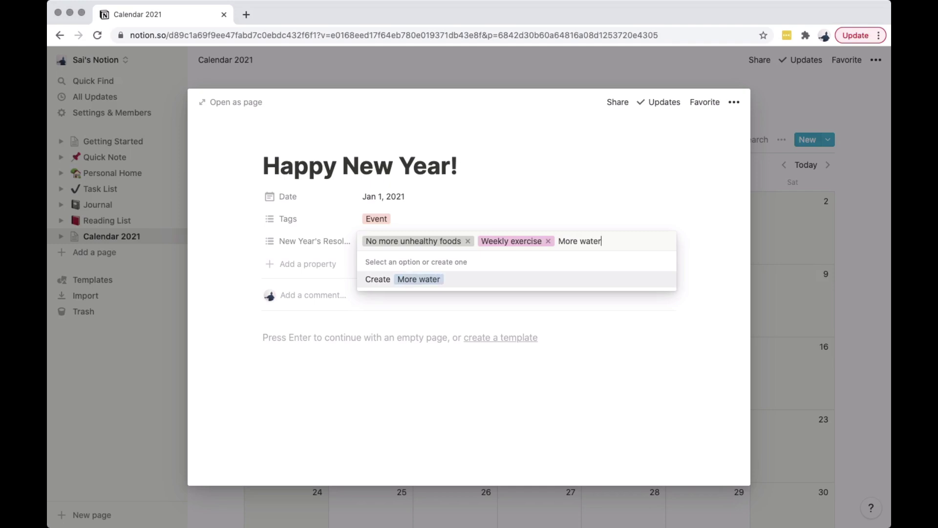
pyautogui.press('Return')
pyautogui.press('Escape')
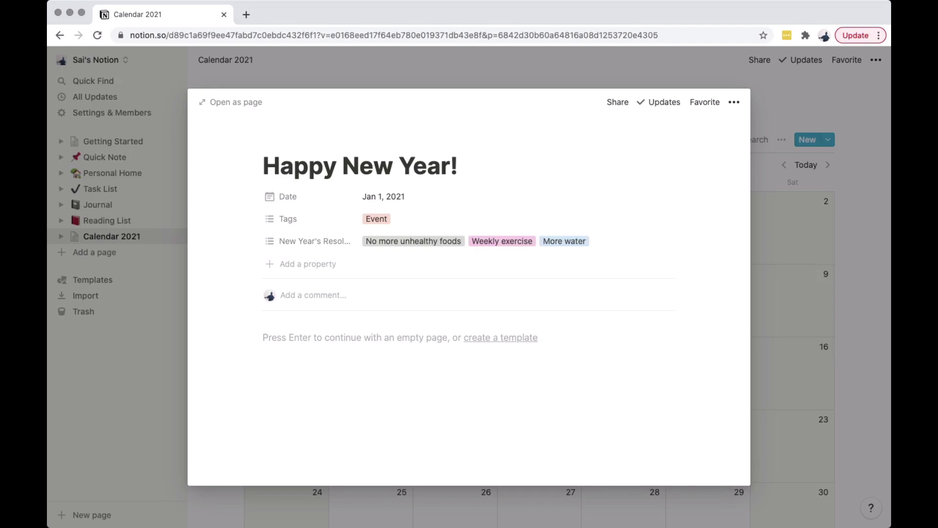
pyautogui.press('Escape')
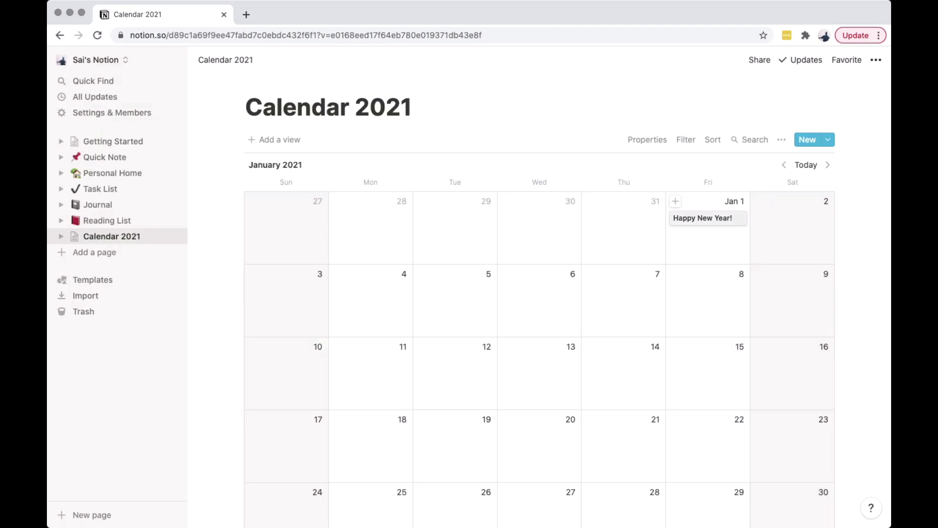
pyautogui.click(703, 218)
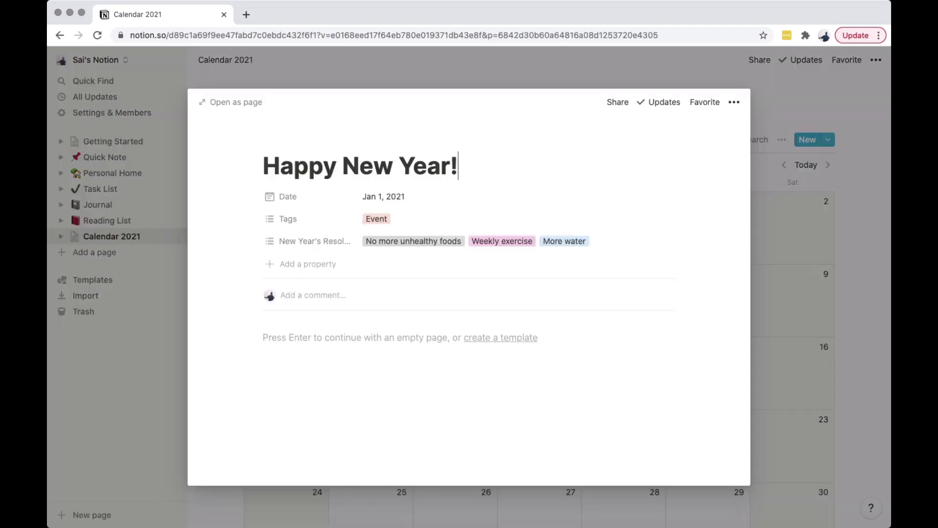